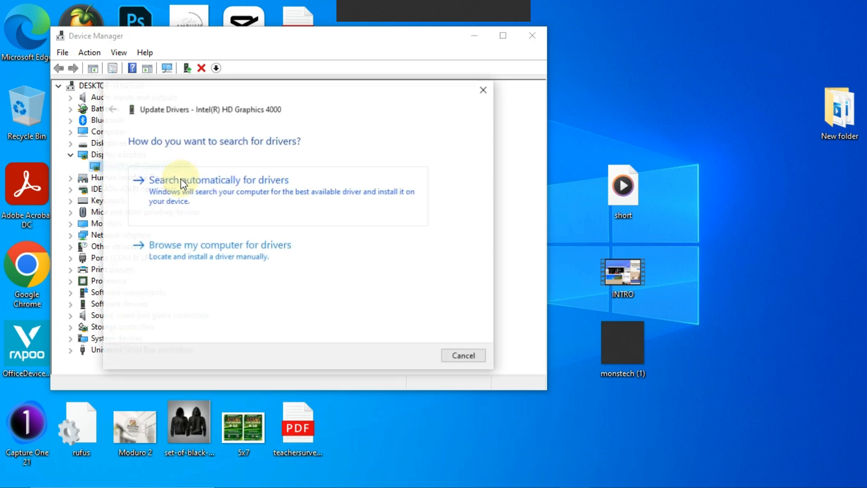
# Step: Search automatically for Intel HD Graphics 4000 drivers, then close the update wizard and Device Manager
pyautogui.click(236, 195)
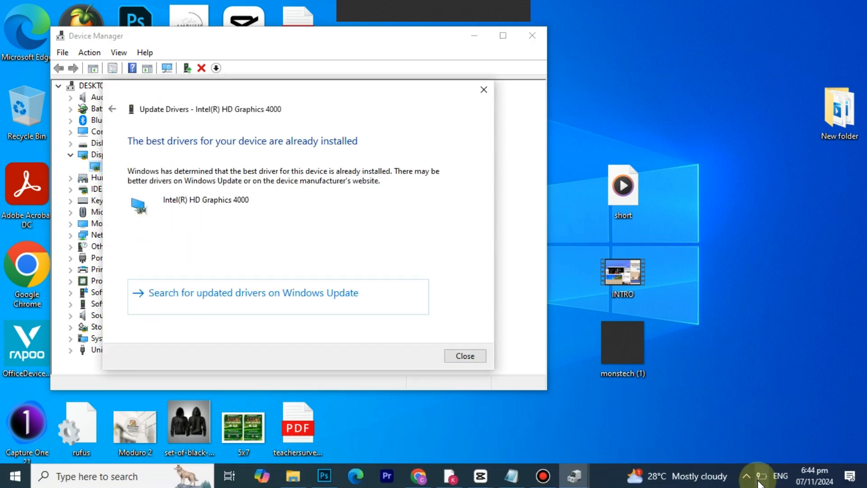
pyautogui.click(746, 475)
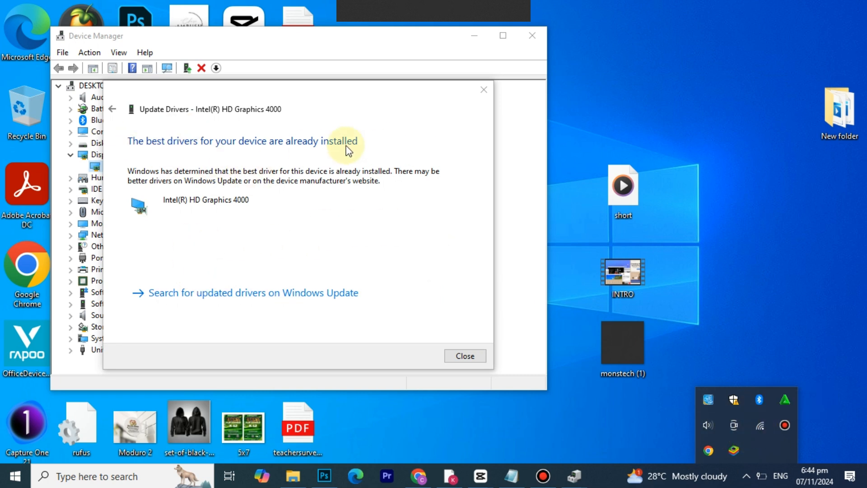
pyautogui.click(472, 359)
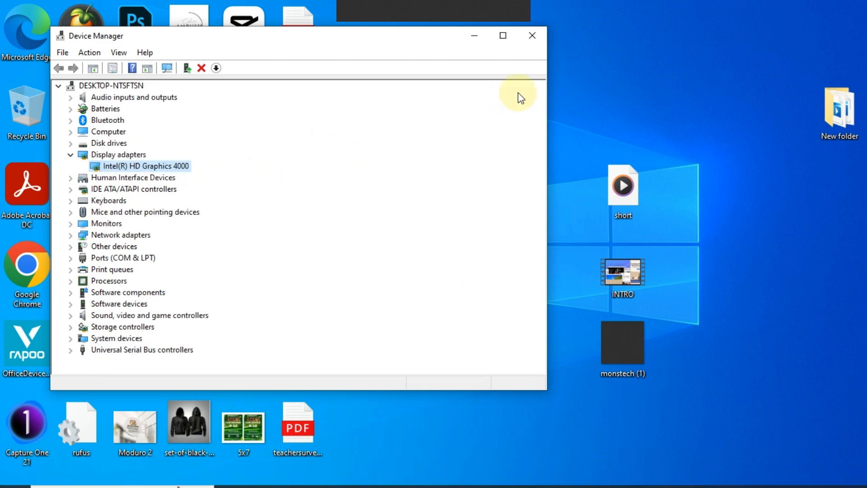
pyautogui.click(532, 35)
# Step: Open the display adapter properties for Display 2 from the desktop's advanced display settings
pyautogui.rightClick(433, 164)
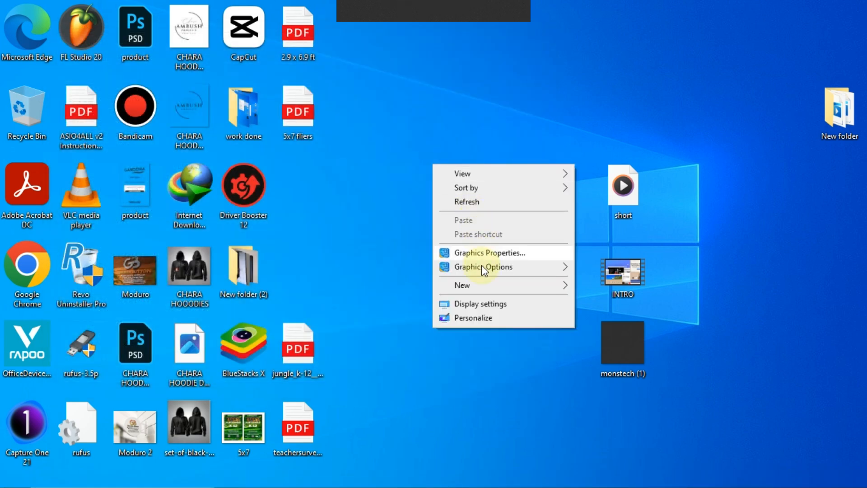
pyautogui.click(481, 306)
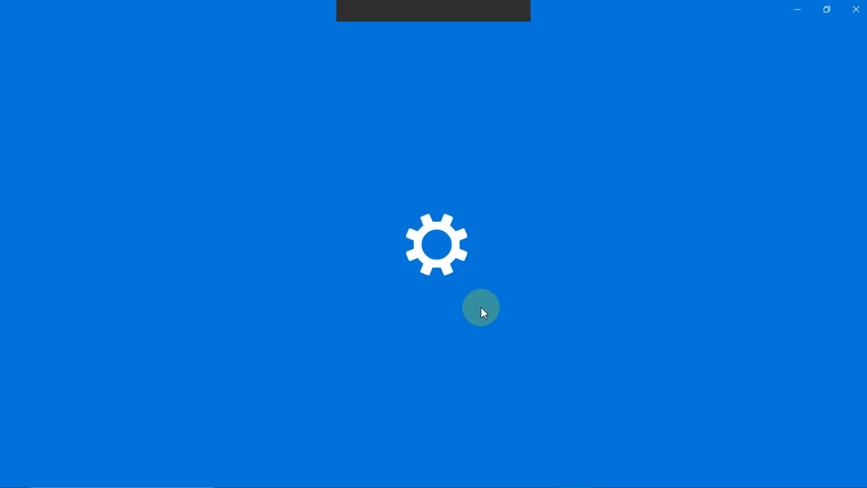
pyautogui.scroll(-5, 456, 290)
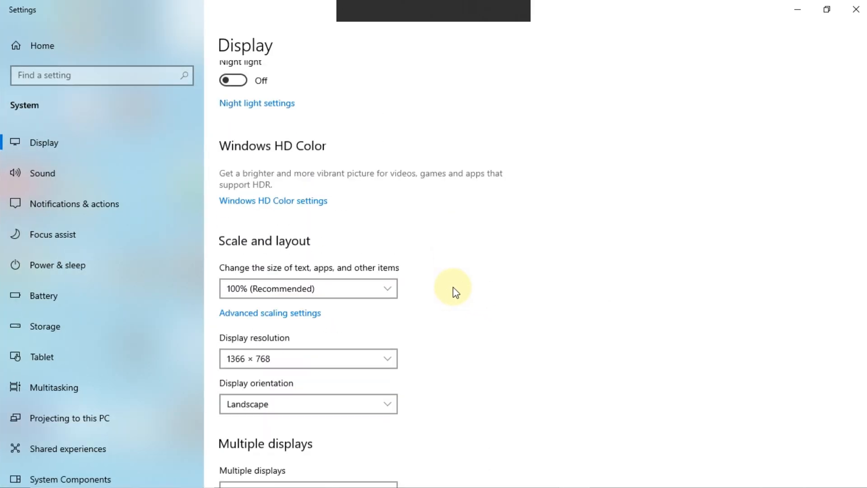
pyautogui.scroll(-3, 456, 292)
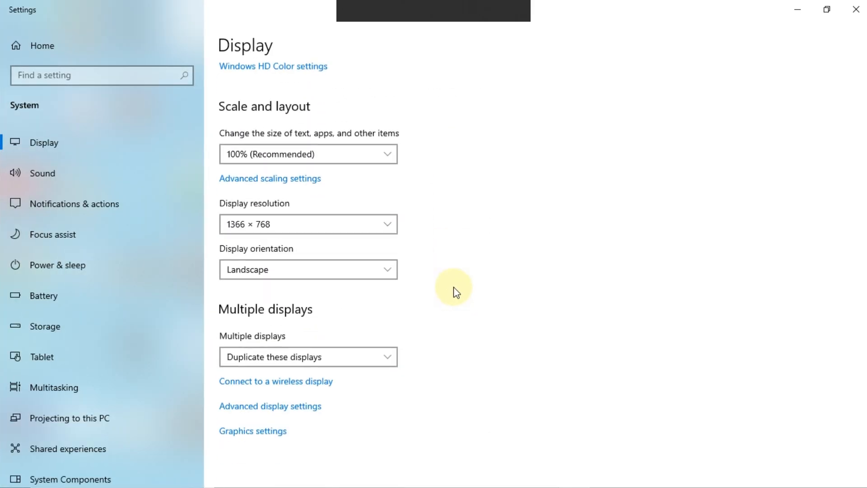
pyautogui.click(271, 411)
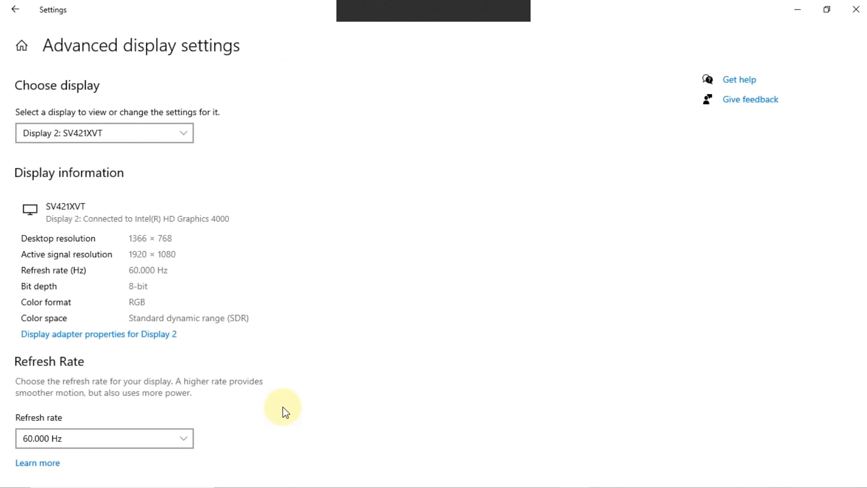
pyautogui.click(84, 335)
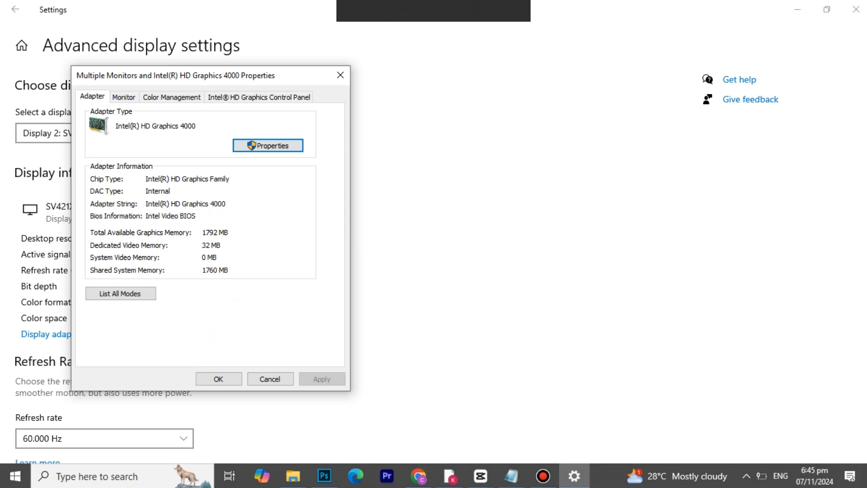
# Step: Launch the Registry Editor by running regedit
pyautogui.click(866, 479)
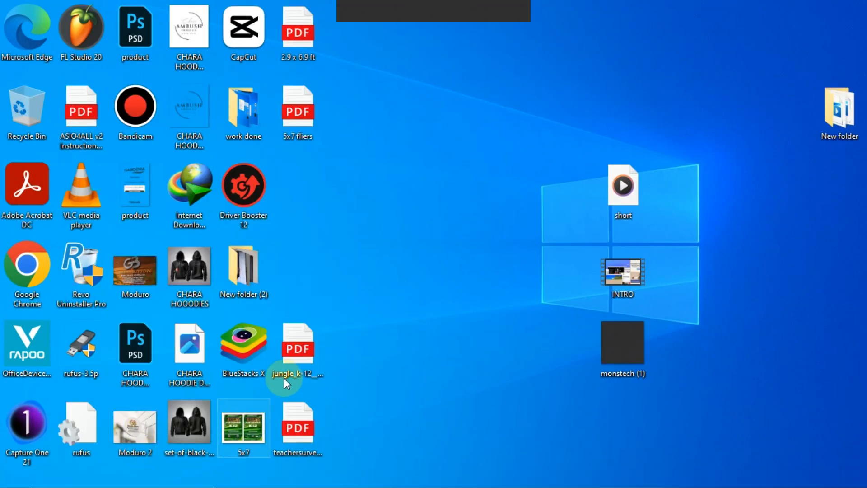
pyautogui.press('super+r')
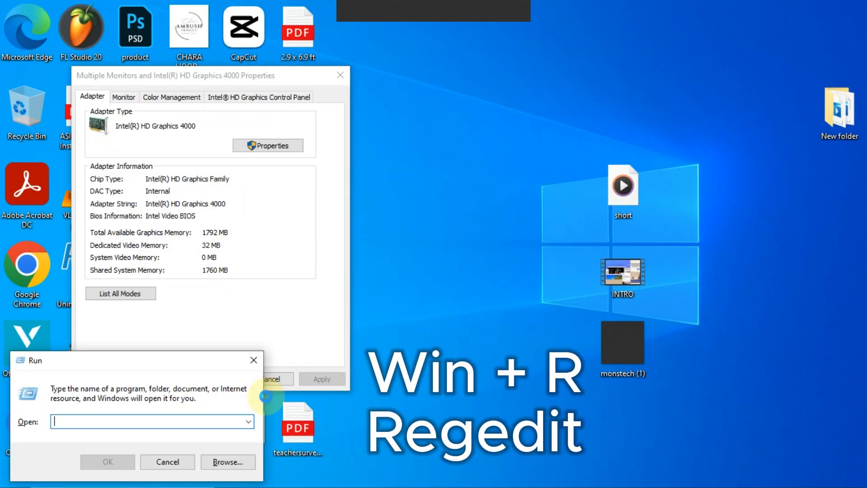
pyautogui.moveTo(148, 361); pyautogui.dragTo(152, 357)
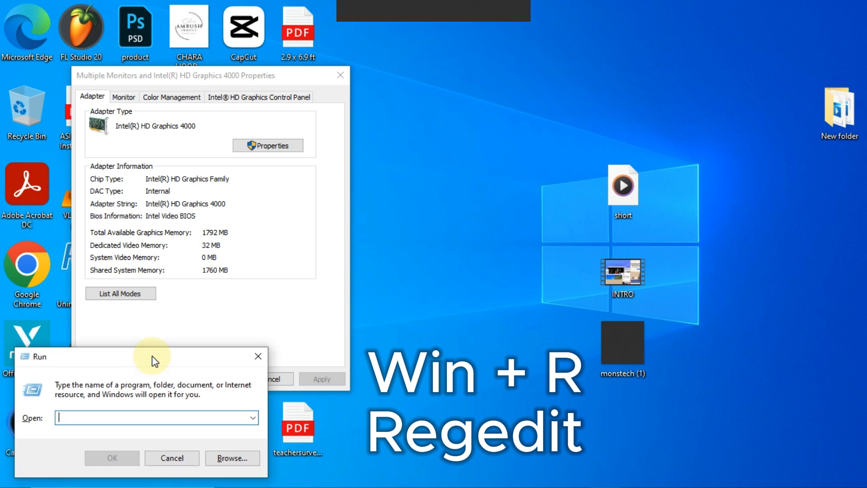
pyautogui.write('rege')
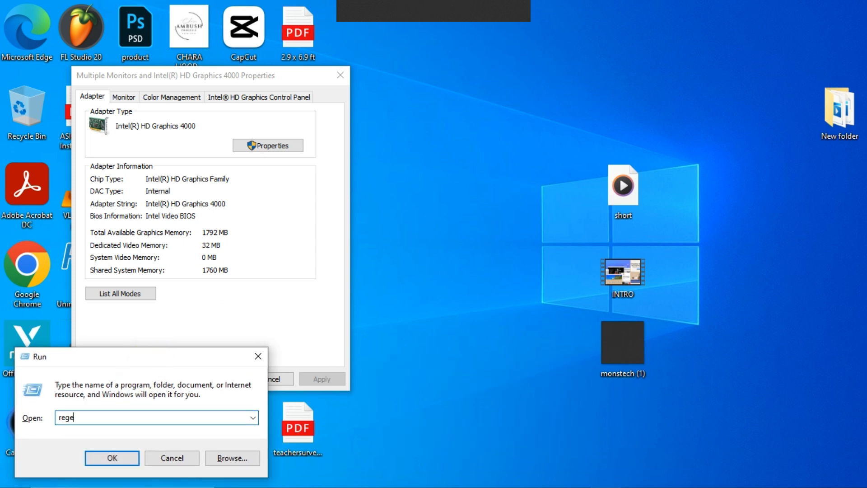
pyautogui.write('dit')
pyautogui.doubleClick(83, 418)
pyautogui.press('Return')
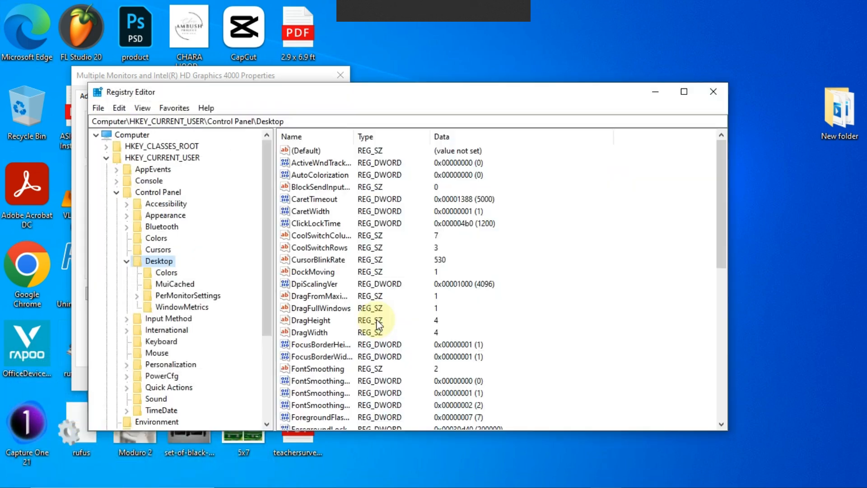
# Step: Create a new key named GMM under HKEY_LOCAL_MACHINE\SOFTWARE\Intel
pyautogui.click(106, 158)
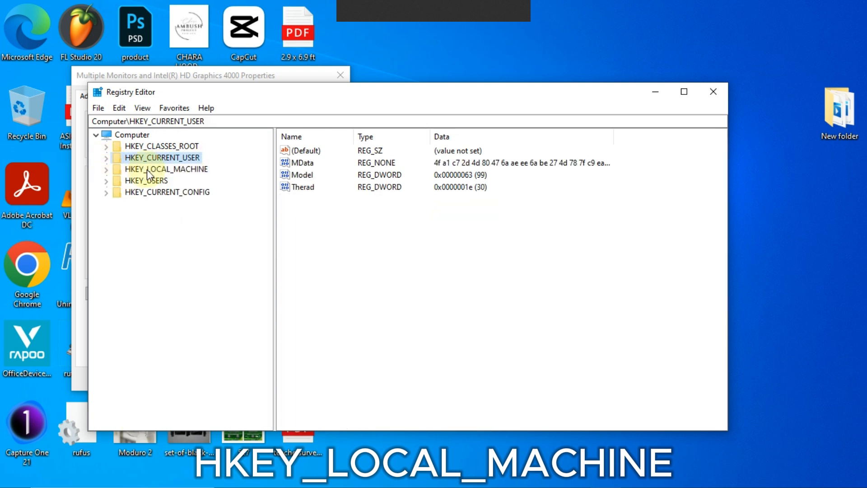
pyautogui.click(106, 170)
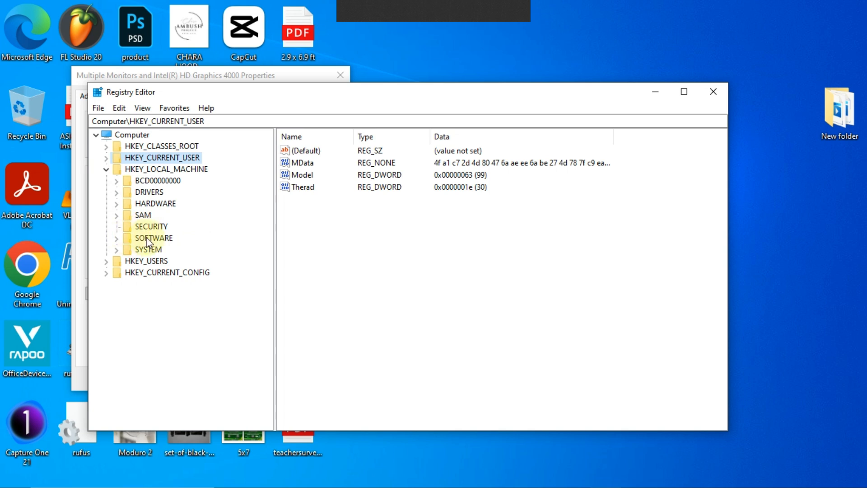
pyautogui.click(116, 238)
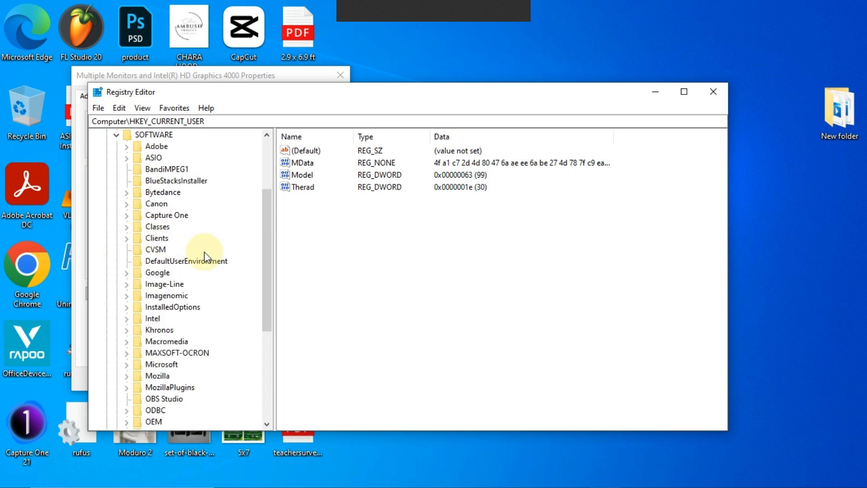
pyautogui.scroll(-5, 204, 251)
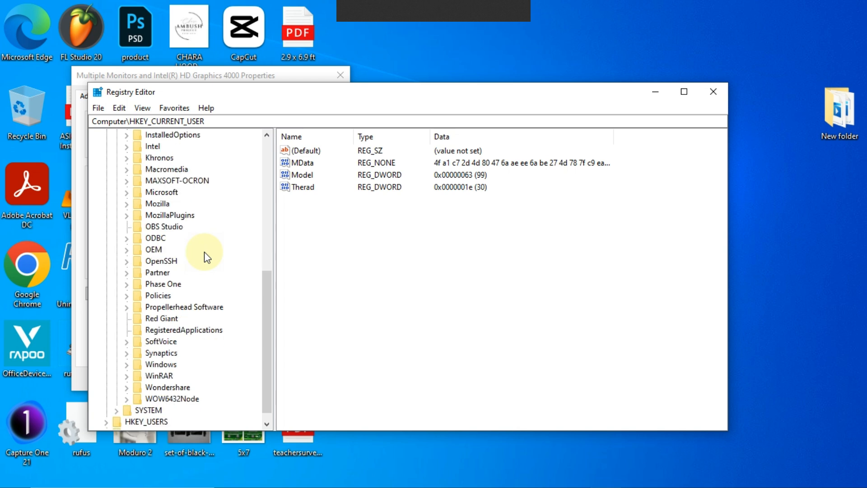
pyautogui.scroll(2, 204, 251)
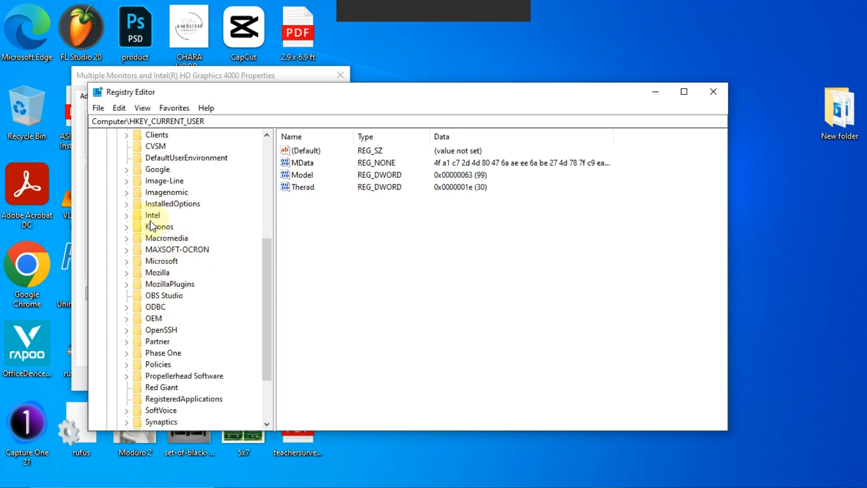
pyautogui.click(127, 219)
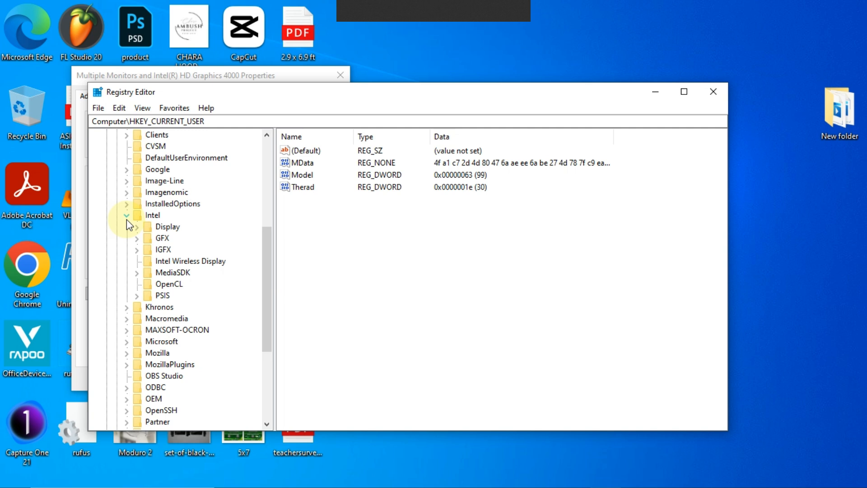
pyautogui.rightClick(145, 218)
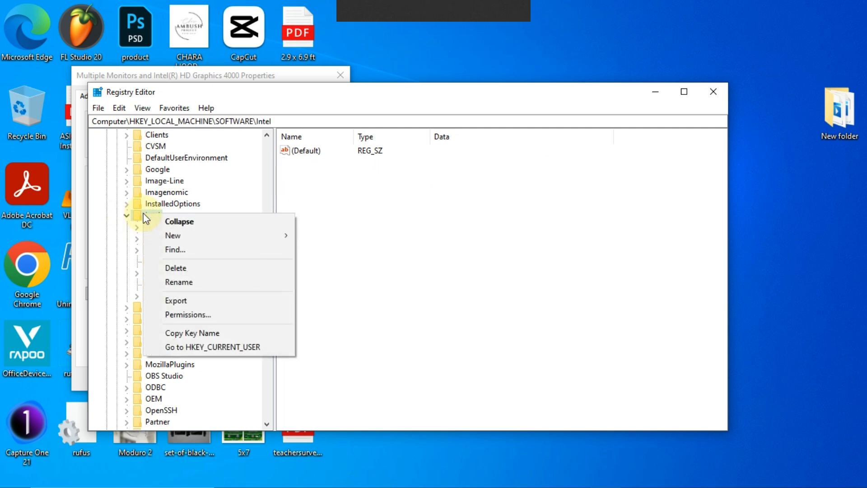
pyautogui.moveTo(158, 238)
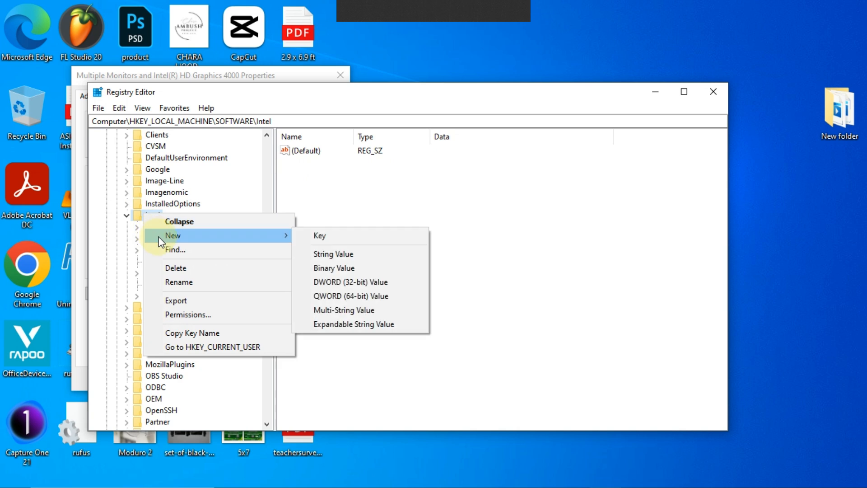
pyautogui.click(326, 238)
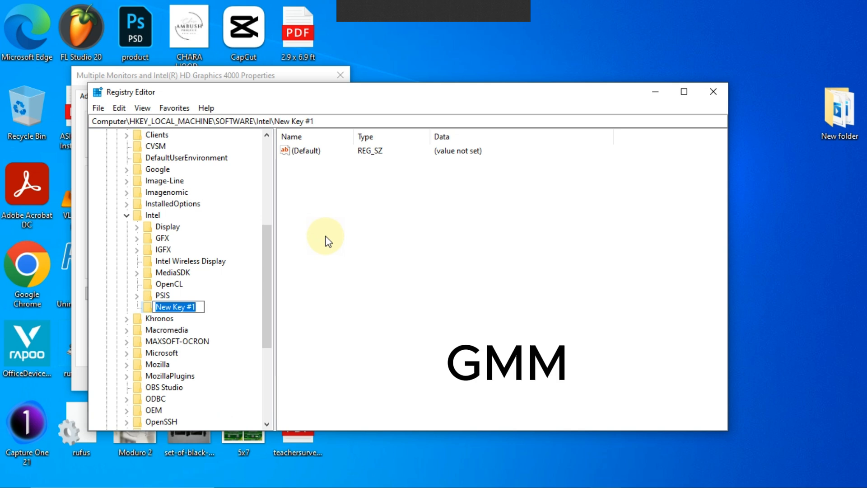
pyautogui.write('GMM')
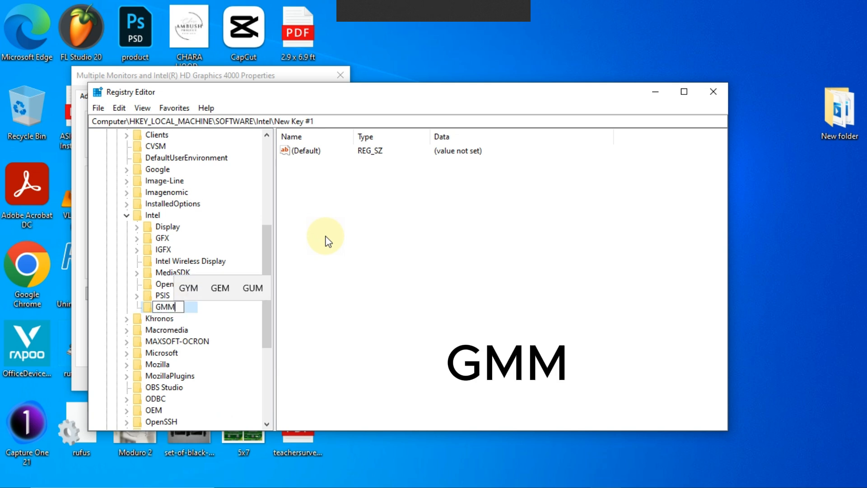
pyautogui.press('Return')
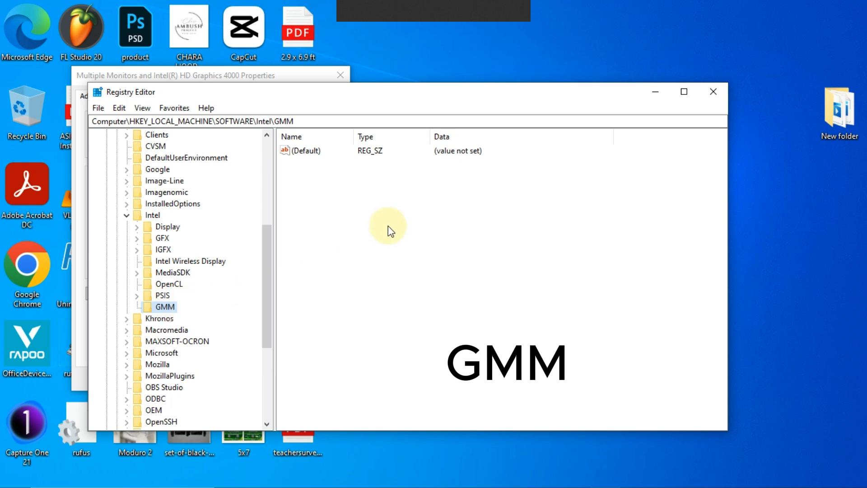
# Step: Add a DWORD (32-bit) value named DedicatedSegmentSize inside the GMM key
pyautogui.rightClick(363, 212)
pyautogui.moveTo(381, 222)
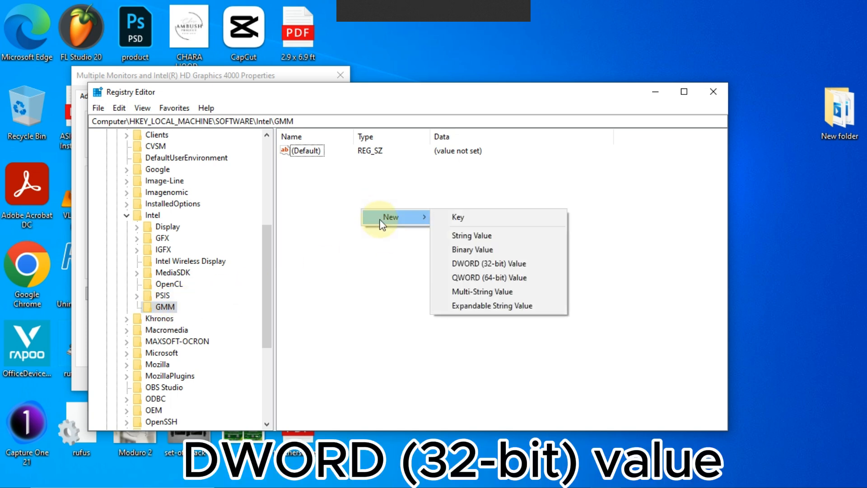
pyautogui.click(479, 265)
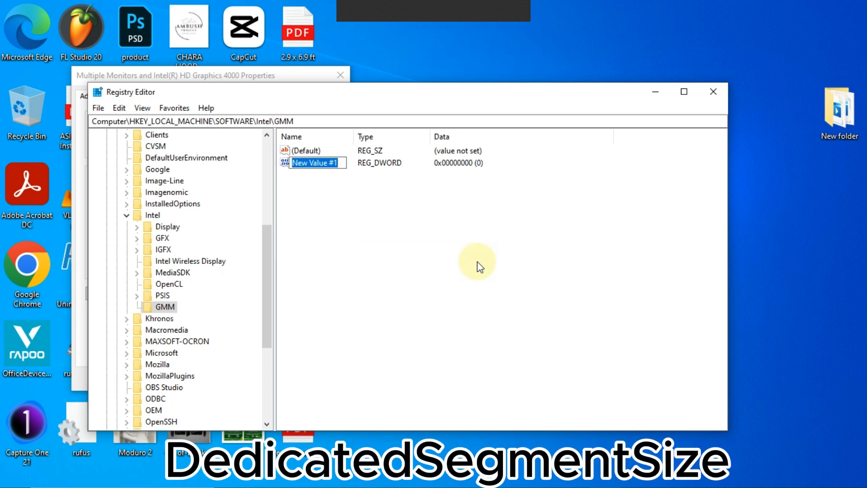
pyautogui.write('Dedicated')
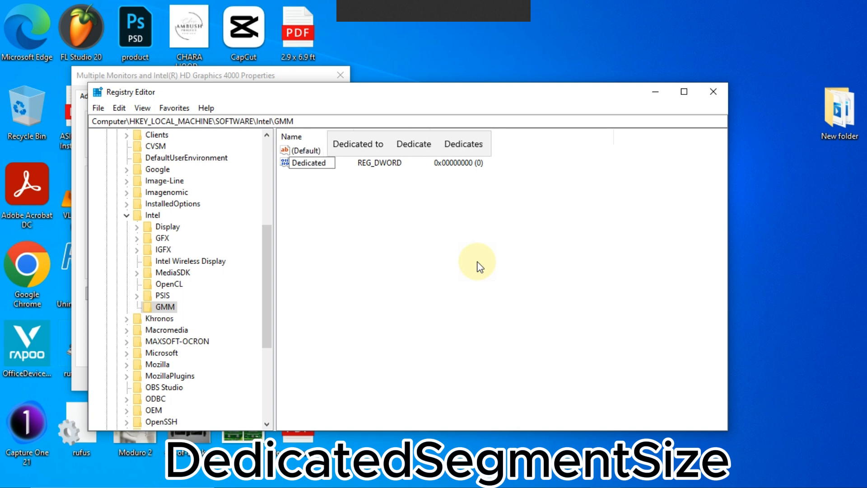
pyautogui.write('as')
pyautogui.press('BackSpace')
pyautogui.press('BackSpace')
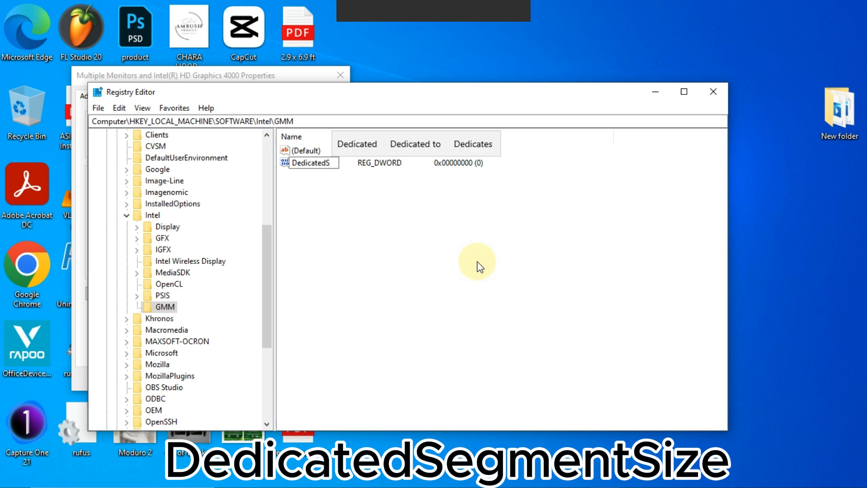
pyautogui.write('Seg')
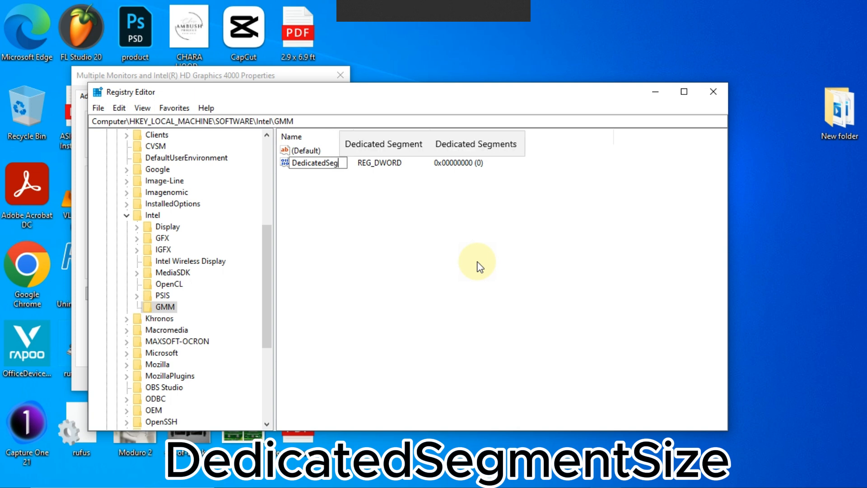
pyautogui.write('men')
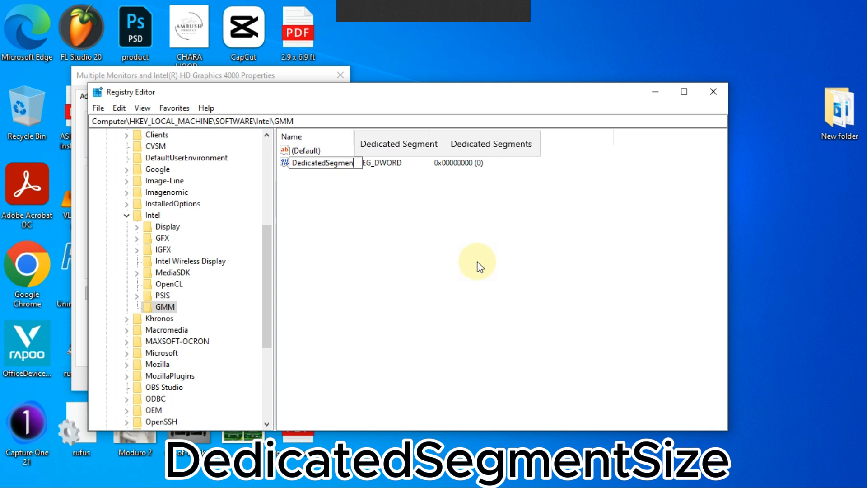
pyautogui.write('tSi')
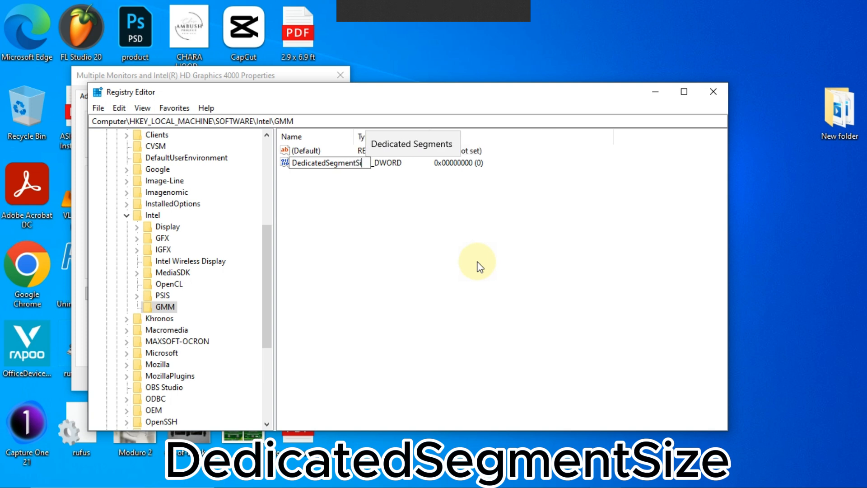
pyautogui.write('ze')
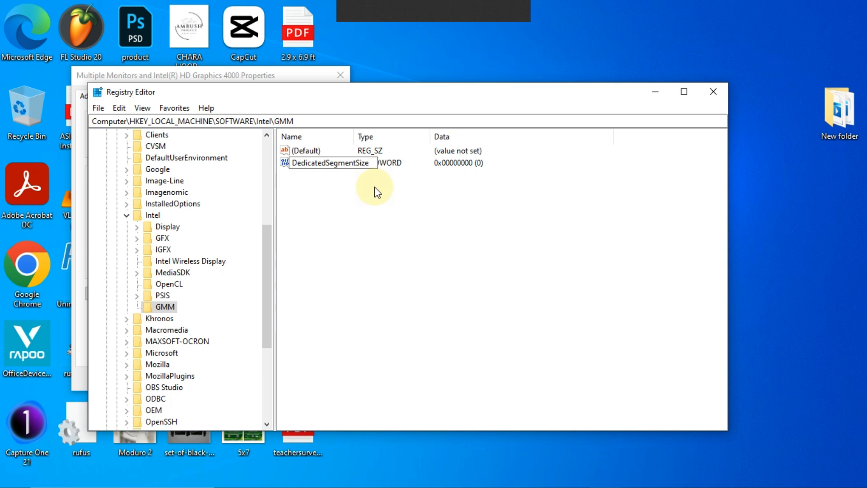
pyautogui.press('Return')
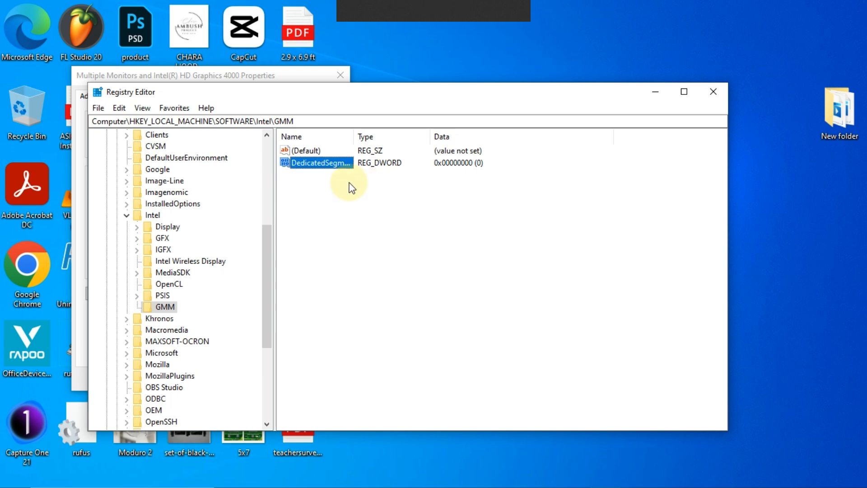
# Step: Set the DedicatedSegmentSize value data to 256 in hexadecimal, taking the 2 GB figure from the Notepad table
pyautogui.rightClick(333, 167)
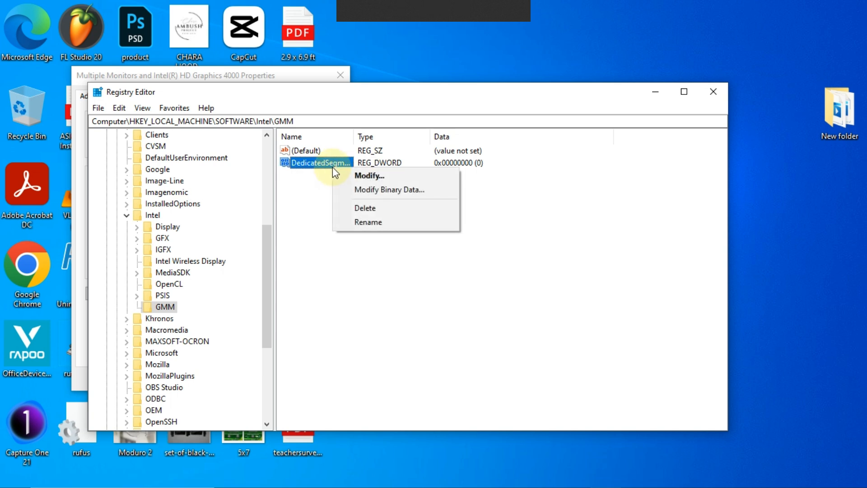
pyautogui.click(361, 177)
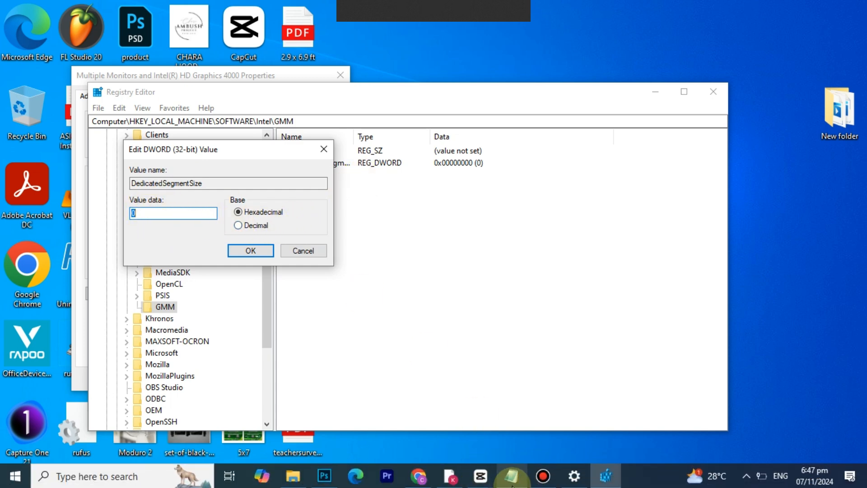
pyautogui.click(514, 479)
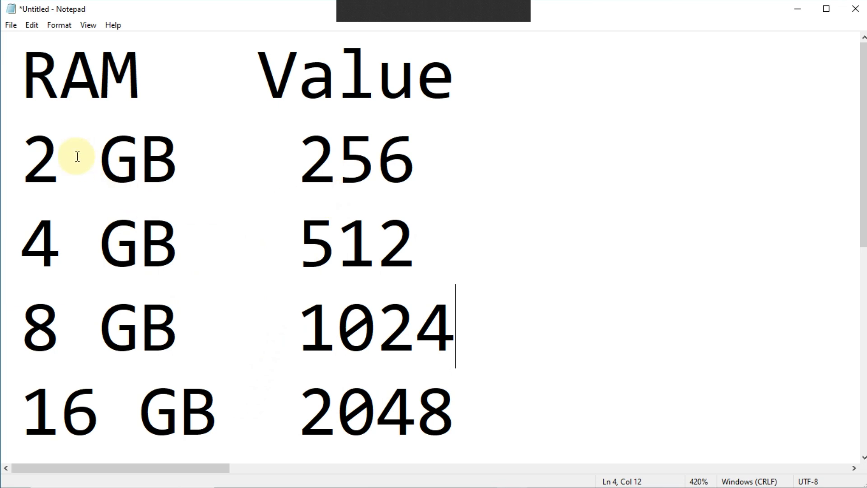
pyautogui.moveTo(298, 164); pyautogui.dragTo(416, 165)
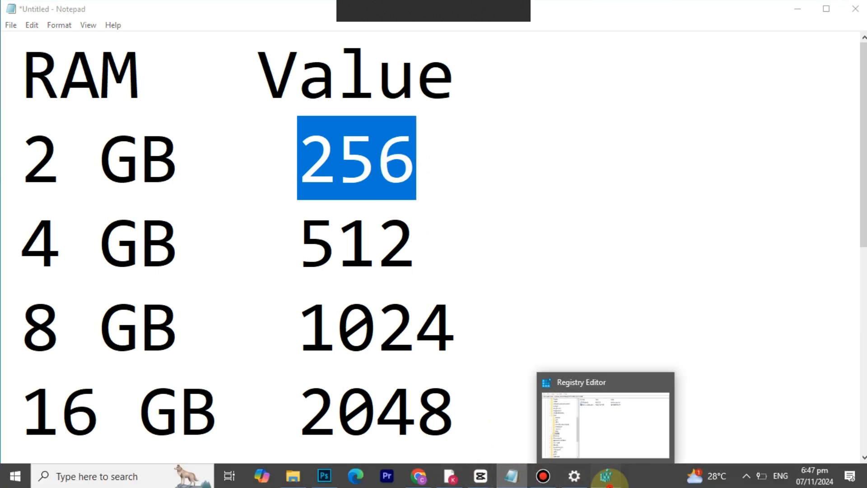
pyautogui.click(606, 475)
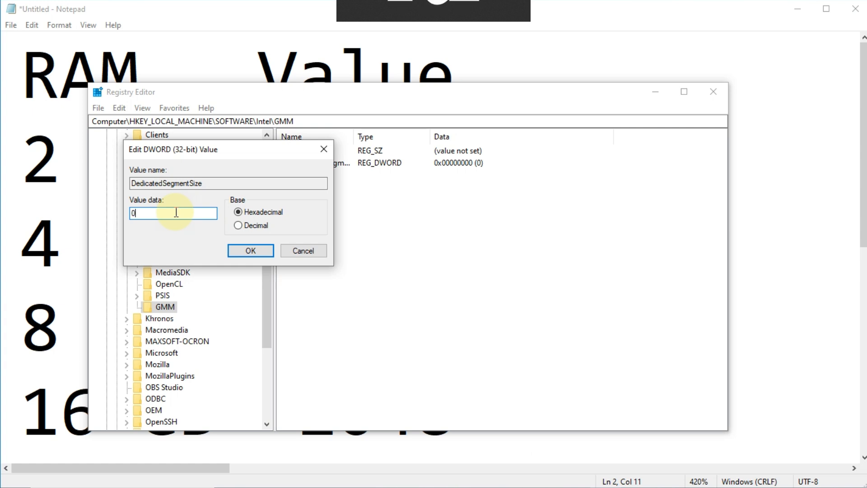
pyautogui.press('BackSpace')
pyautogui.write('256')
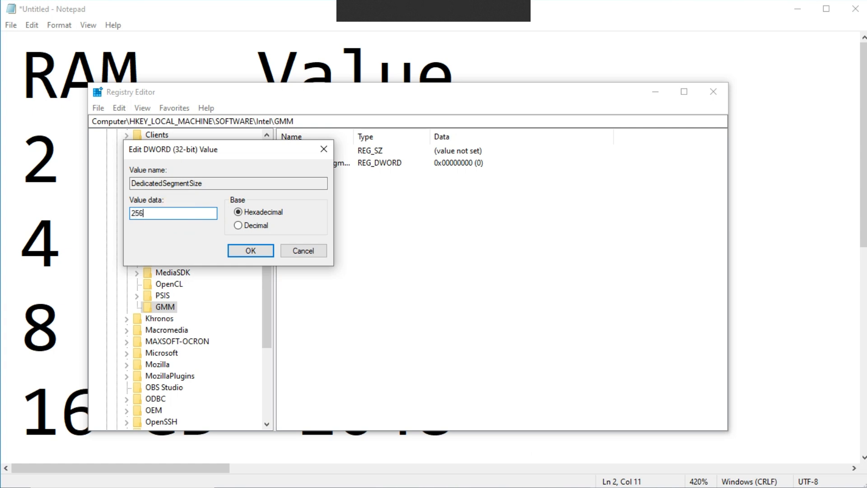
pyautogui.click(239, 253)
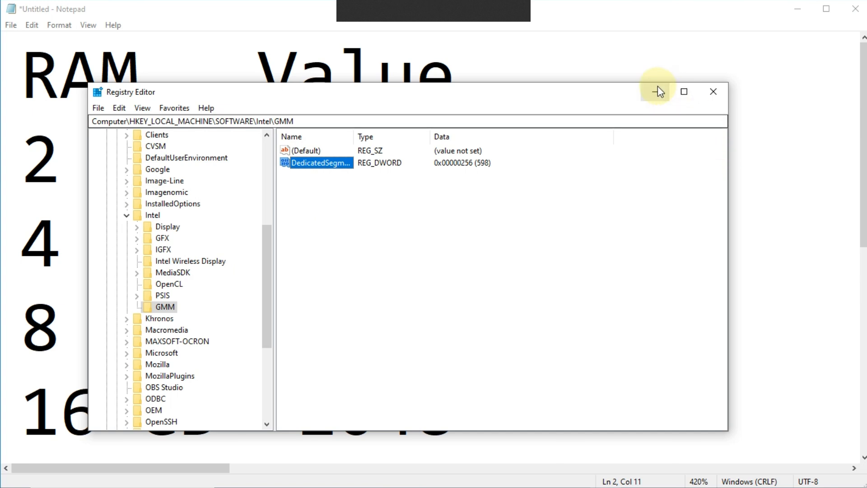
# Step: Close the Registry Editor, minimize Notepad, and refresh the desktop
pyautogui.click(713, 92)
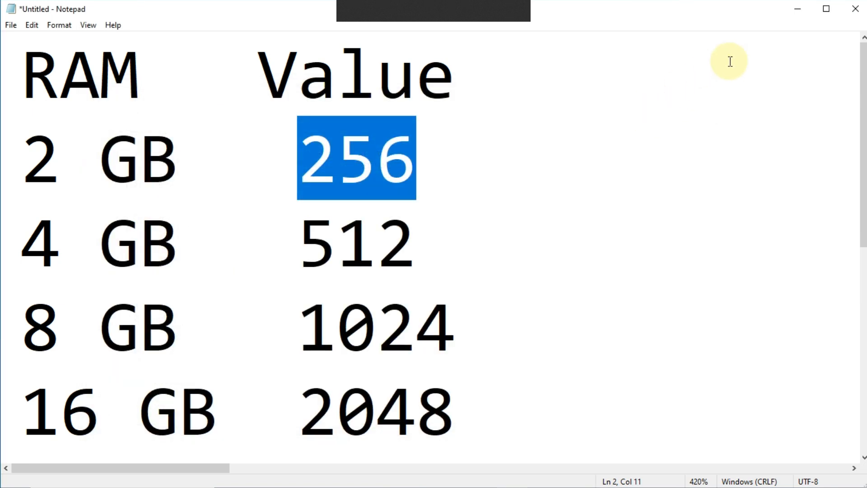
pyautogui.click(802, 16)
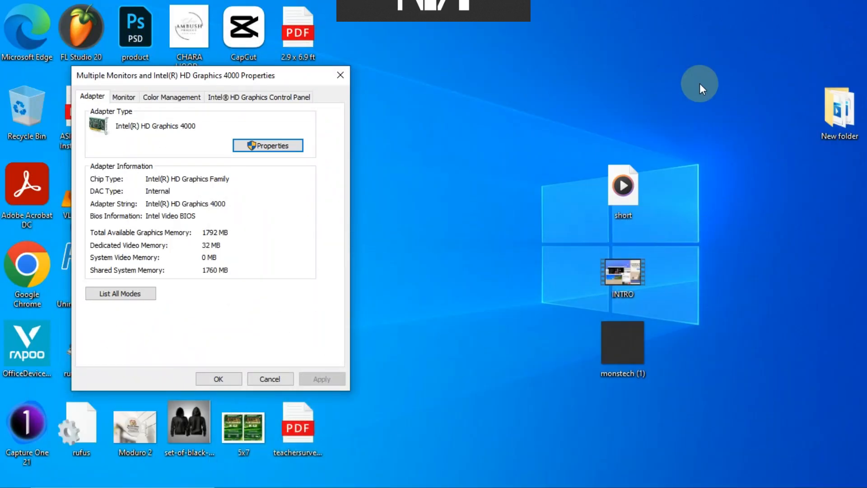
pyautogui.rightClick(435, 167)
pyautogui.click(476, 207)
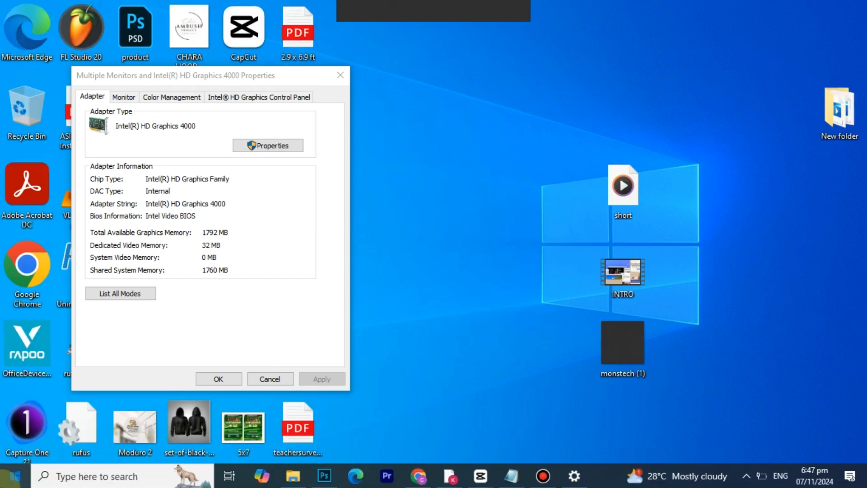
# Step: Restart the computer from the Start menu's power options
pyautogui.click(15, 476)
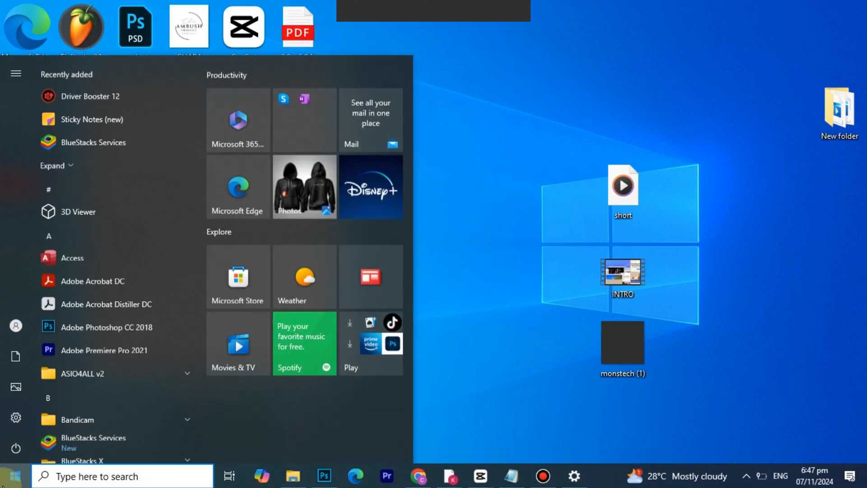
pyautogui.click(13, 447)
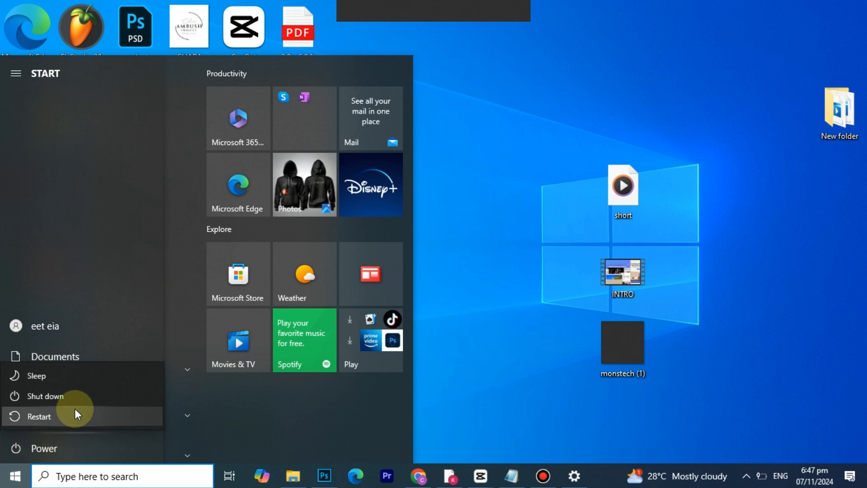
pyautogui.click(52, 419)
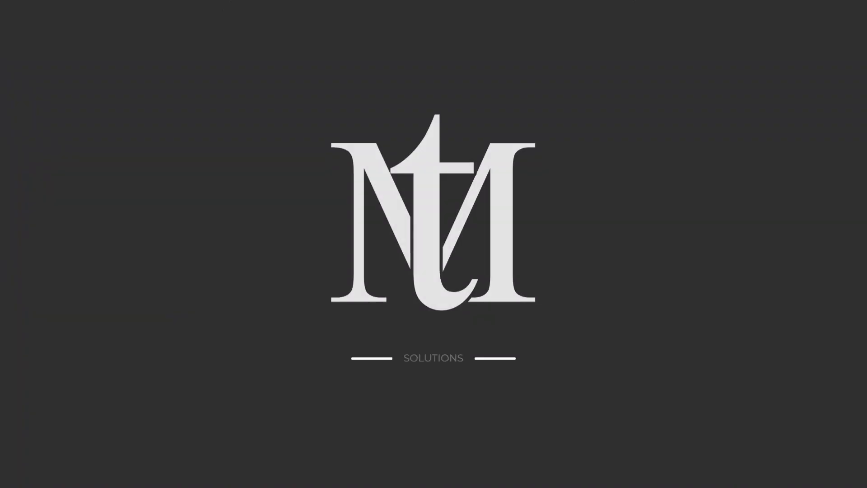